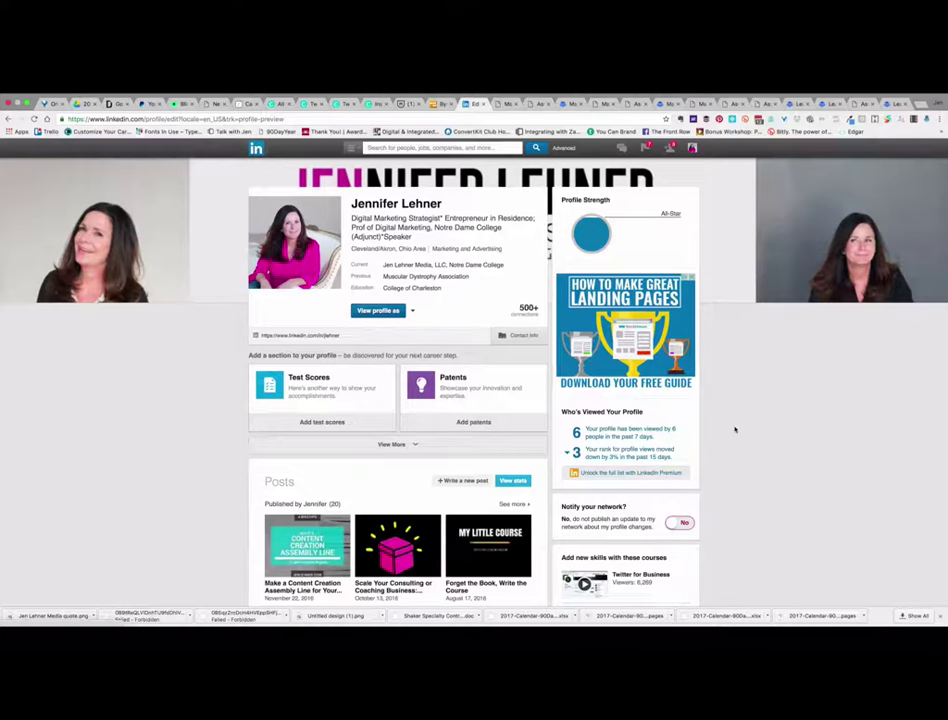
Review the profile in edit mode, from the header and Profile Strength through Posts, Publications and Summary to Experience
scroll(735, 429, "down", 1)
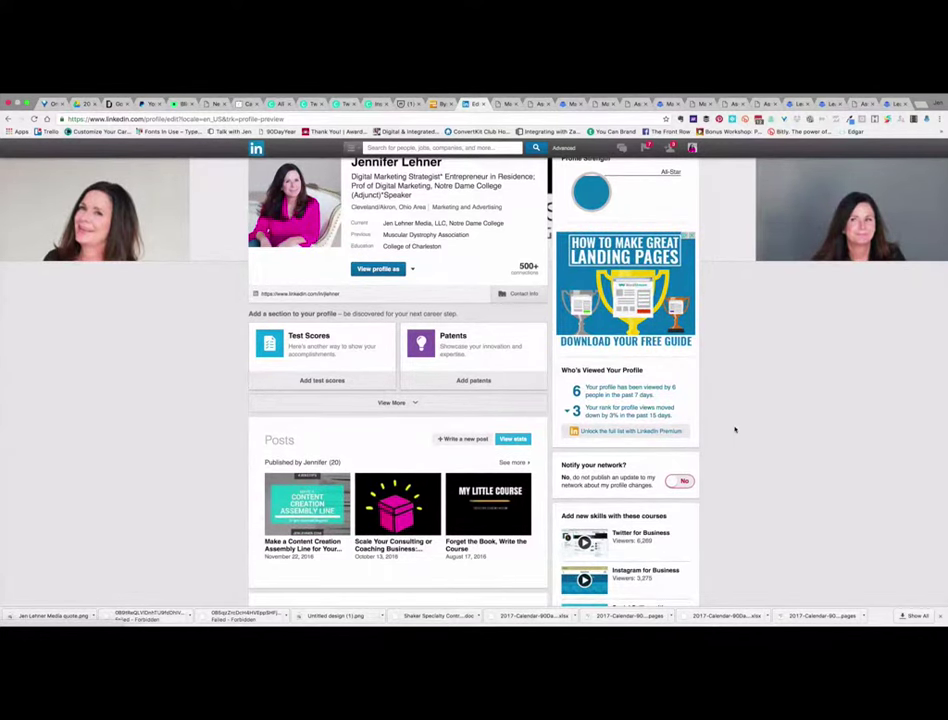
scroll(735, 429, "up", 2)
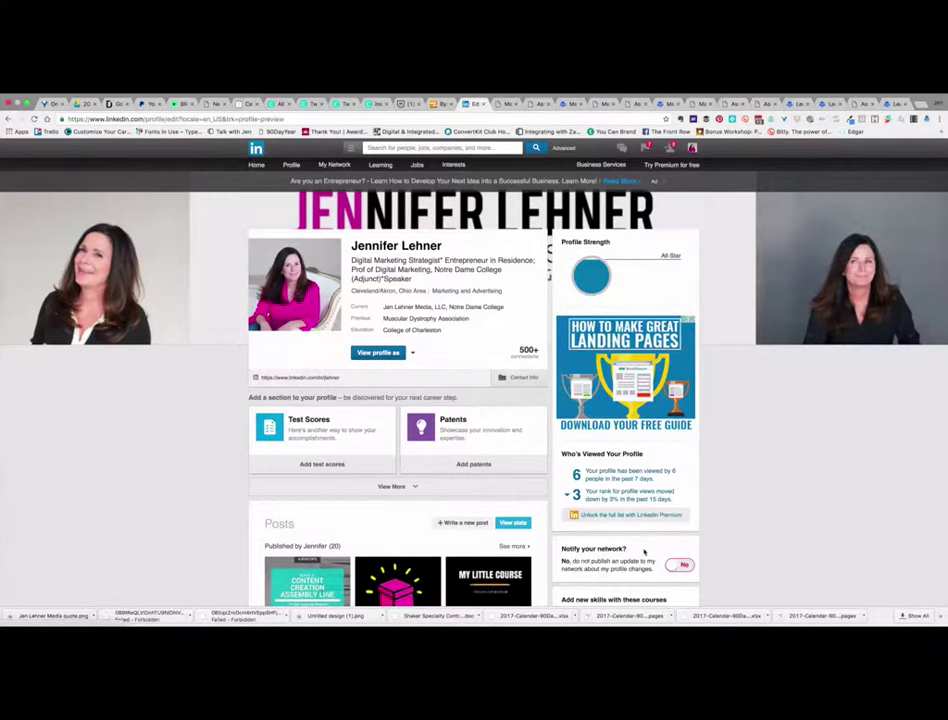
scroll(645, 550, "down", 5)
scroll(645, 550, "up", 5)
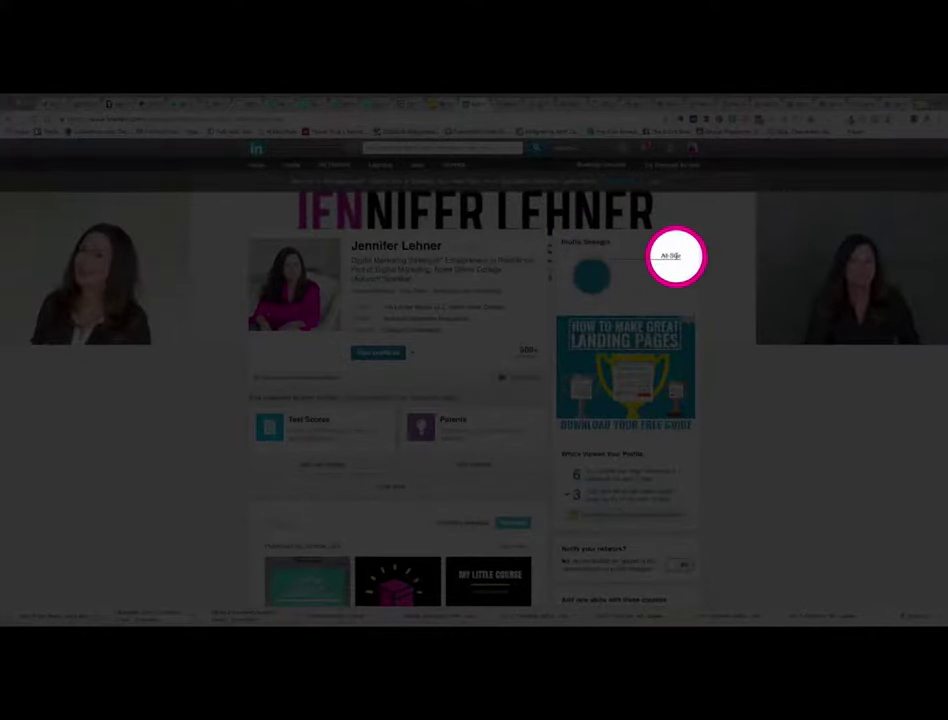
scroll(642, 285, "down", 2)
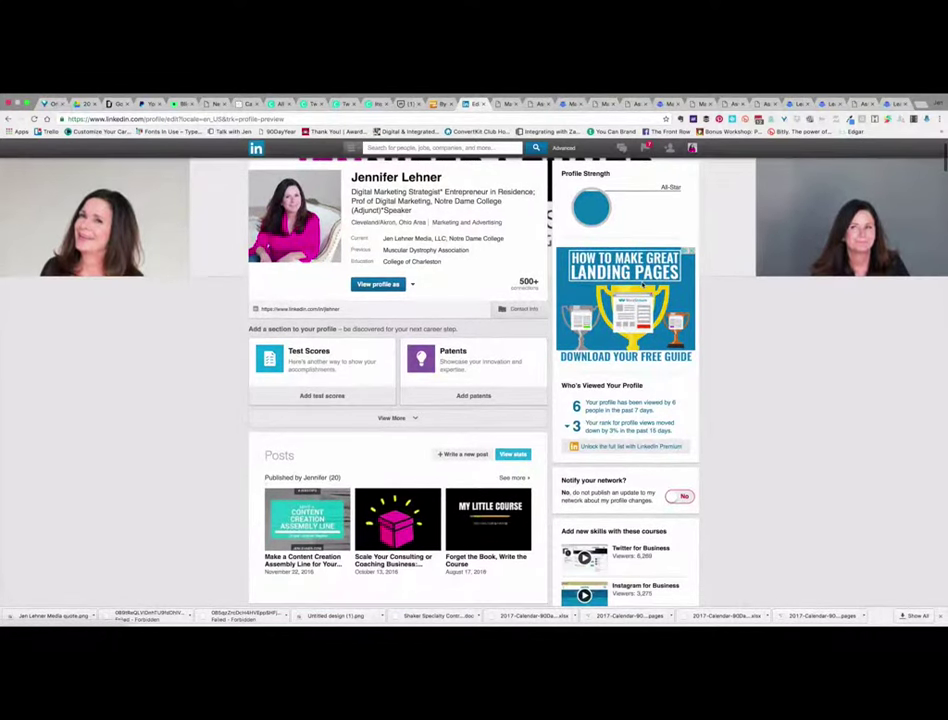
scroll(642, 285, "up", 2)
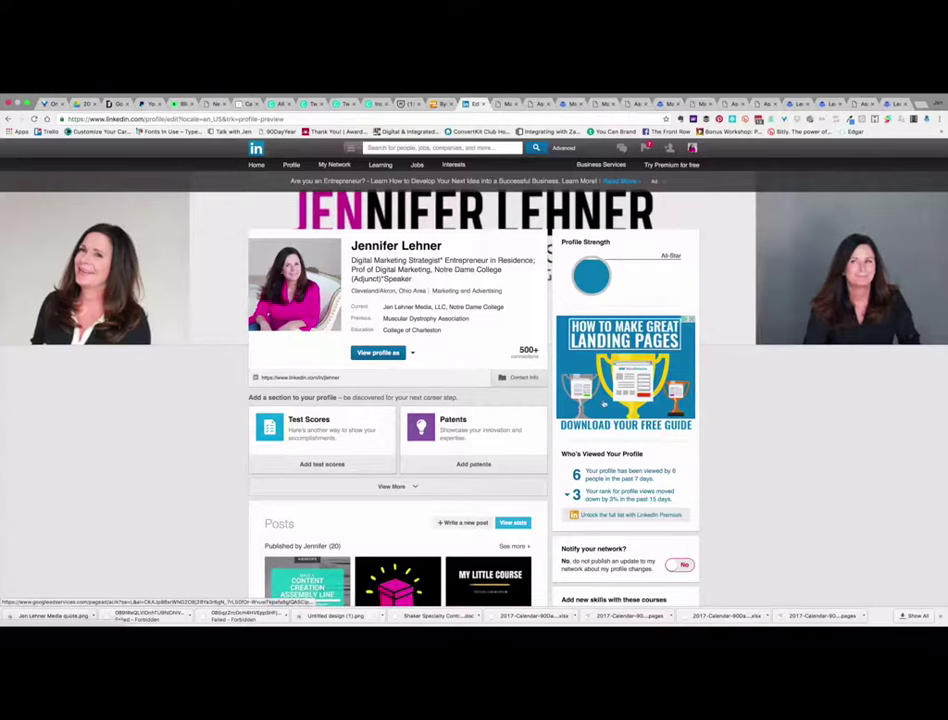
scroll(604, 403, "down", 3)
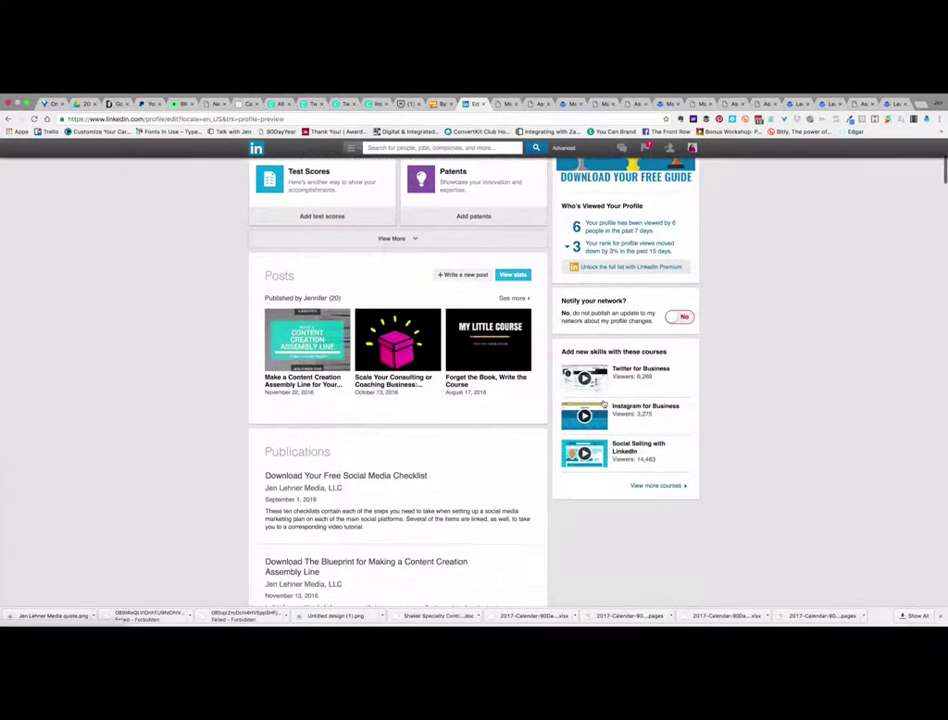
scroll(604, 403, "up", 5)
scroll(522, 462, "down", 10)
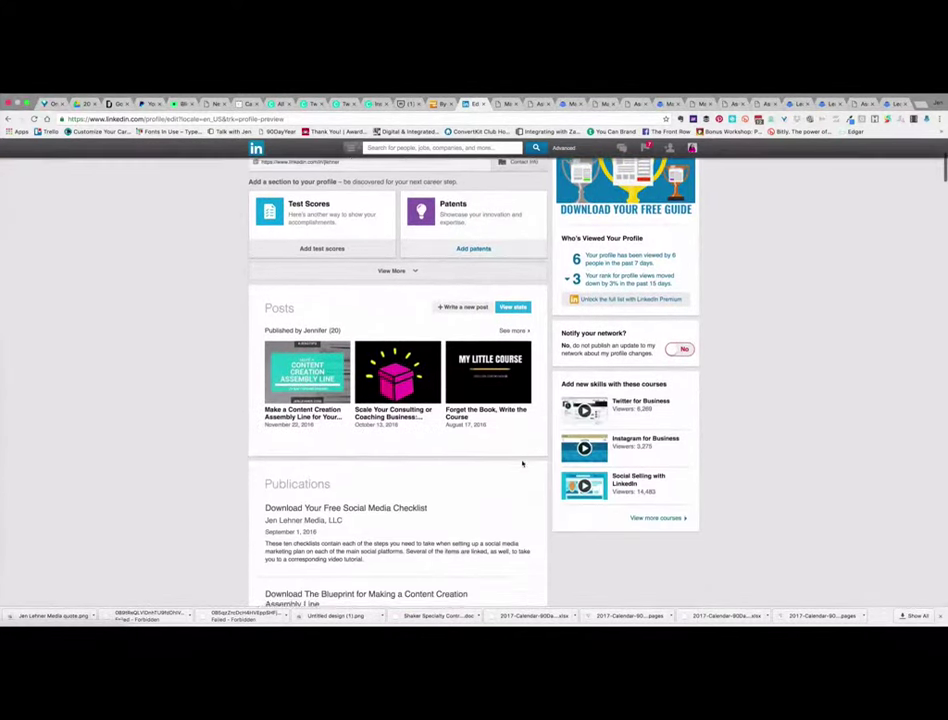
scroll(522, 464, "down", 6)
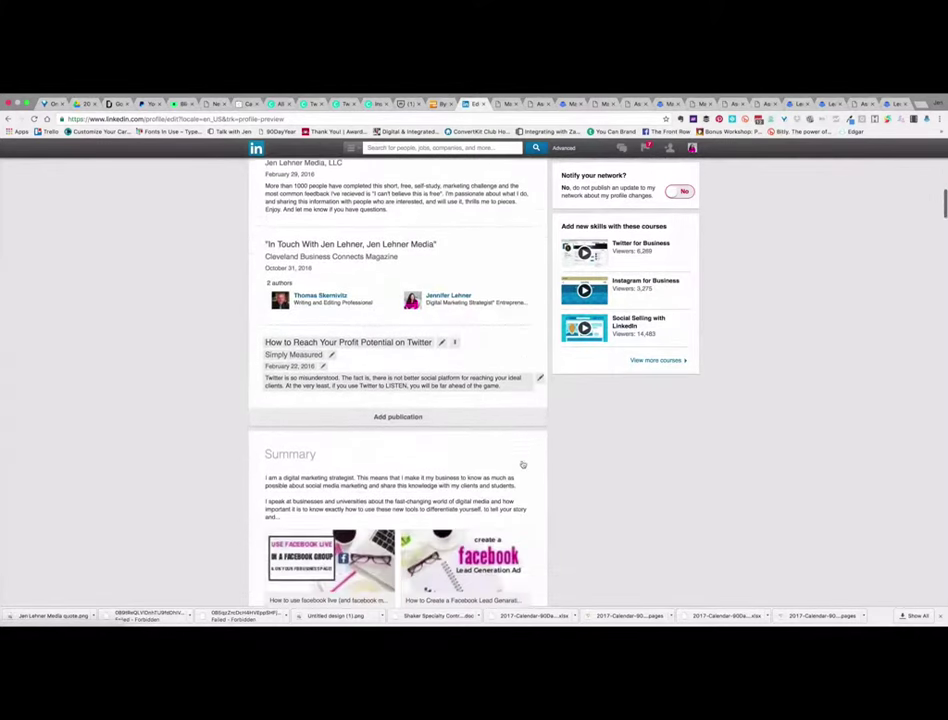
scroll(522, 463, "down", 4)
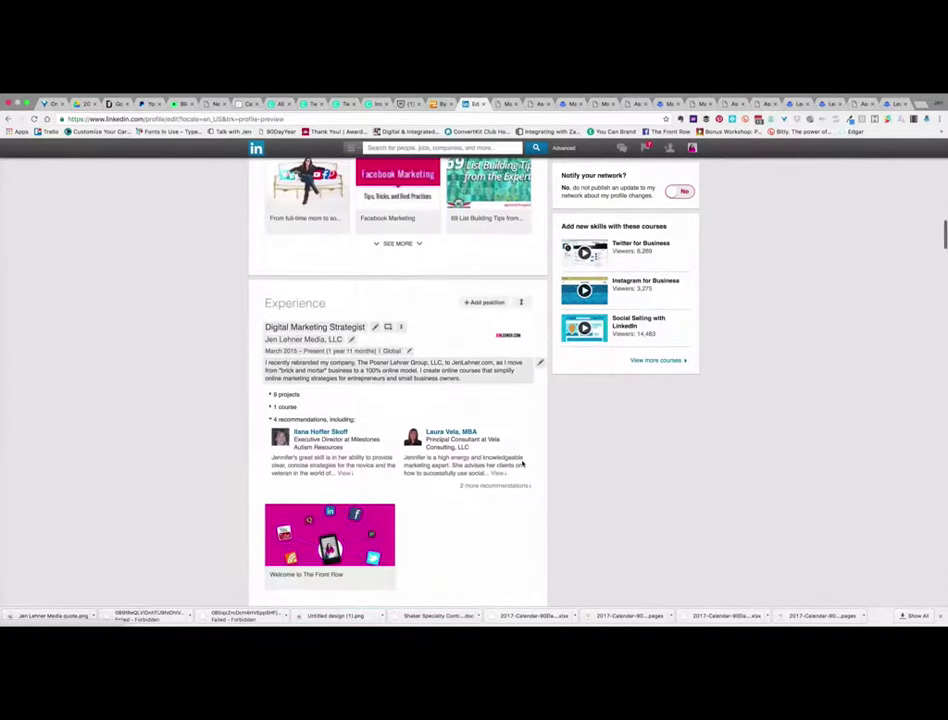
Move the Experience section above the Summary section, directly below Publications
scroll(508, 395, "down", 4)
scroll(508, 395, "up", 4)
scroll(408, 302, "up", 2)
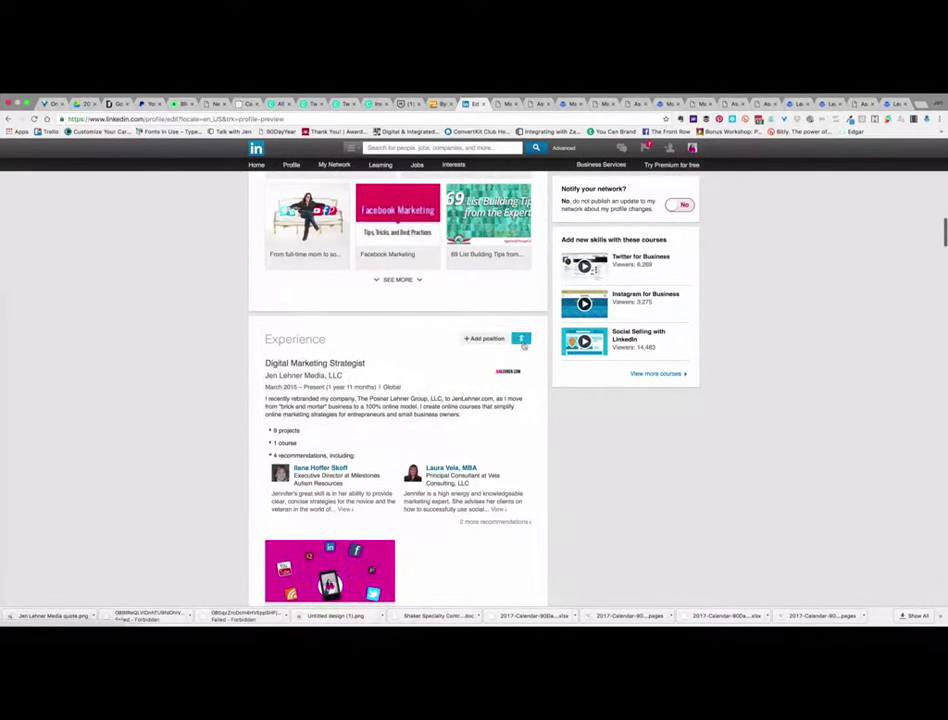
left_click_drag(522, 342, 511, 448)
scroll(512, 449, "up", 10)
scroll(512, 450, "up", 10)
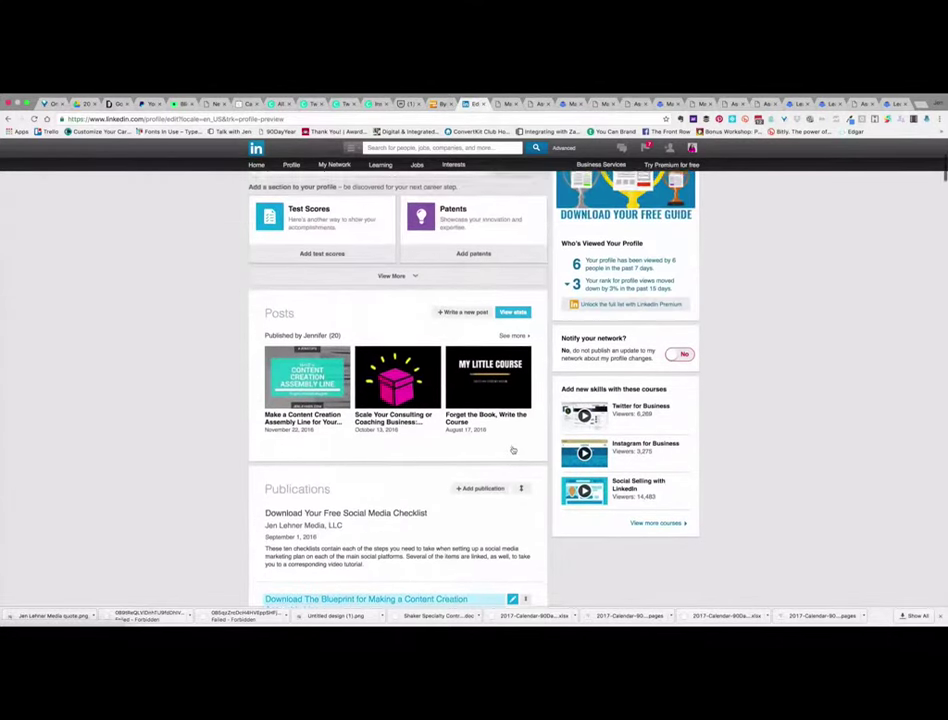
scroll(512, 450, "down", 7)
scroll(512, 450, "down", 8)
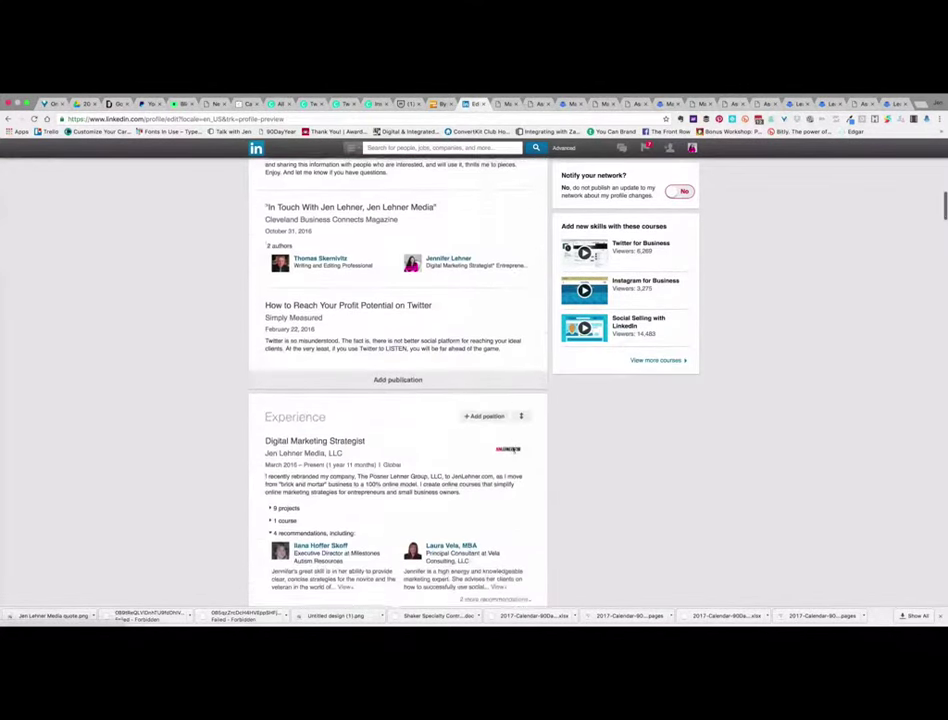
Move the Summary section back above the Experience section, directly below Publications
scroll(513, 450, "down", 10)
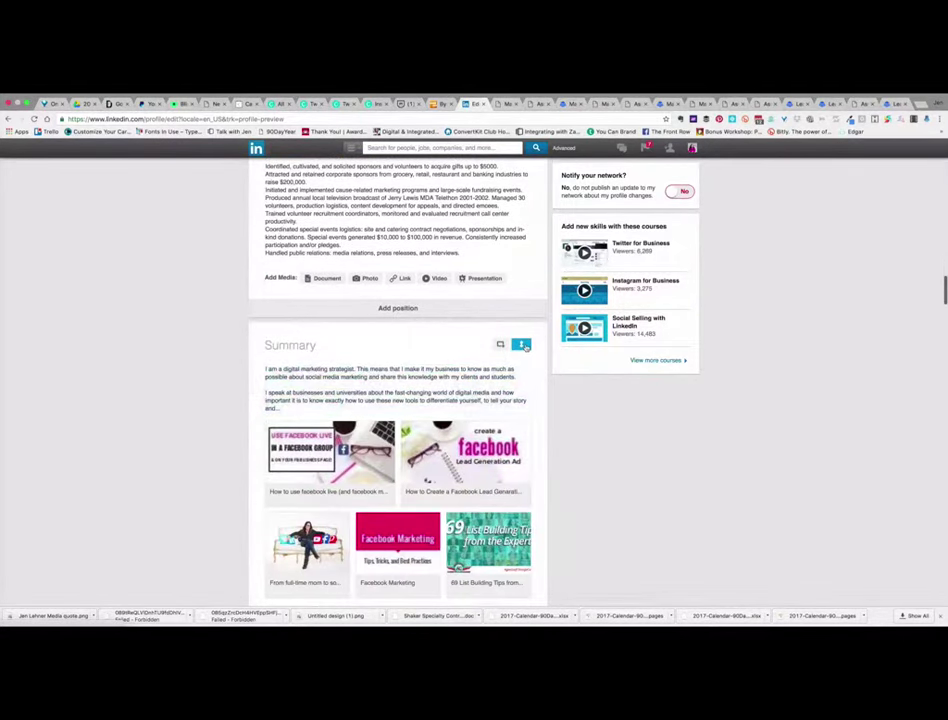
left_click_drag(525, 346, 504, 377)
scroll(504, 377, "up", 10)
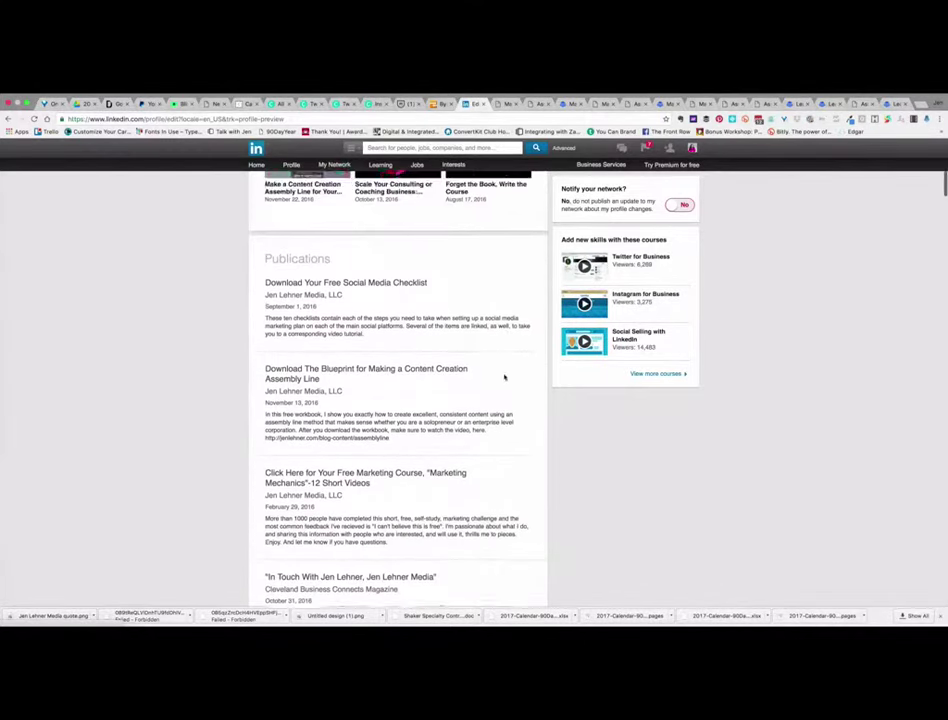
scroll(504, 377, "up", 5)
scroll(504, 377, "down", 6)
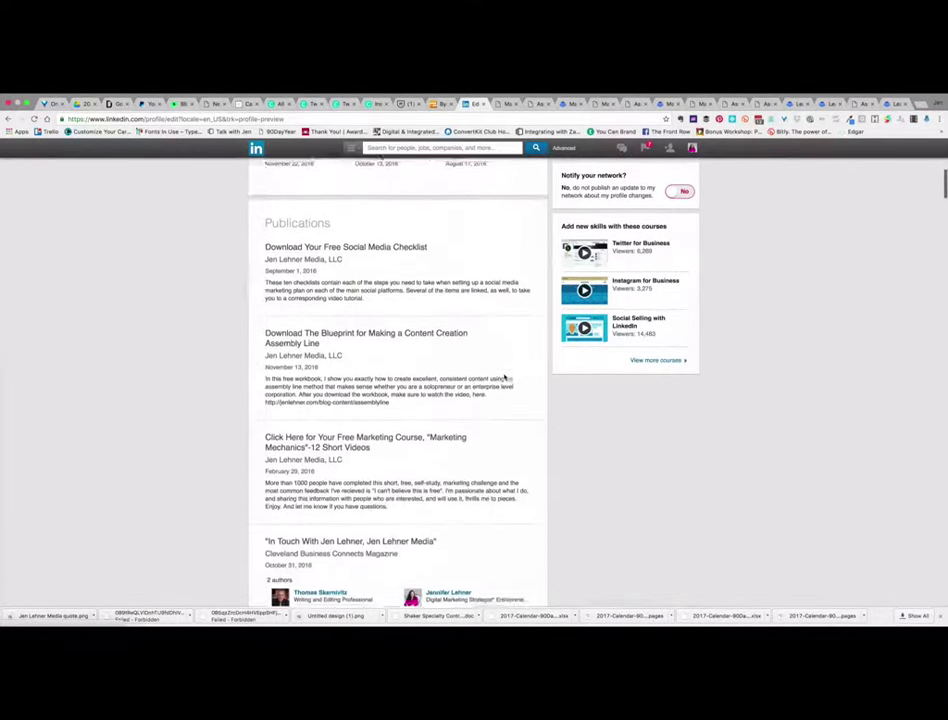
scroll(504, 377, "down", 3)
mouse_move(521, 529)
left_mouse_down()
mouse_move(489, 459)
mouse_move(497, 516)
mouse_move(514, 515)
left_mouse_up()
scroll(510, 520, "down", 3)
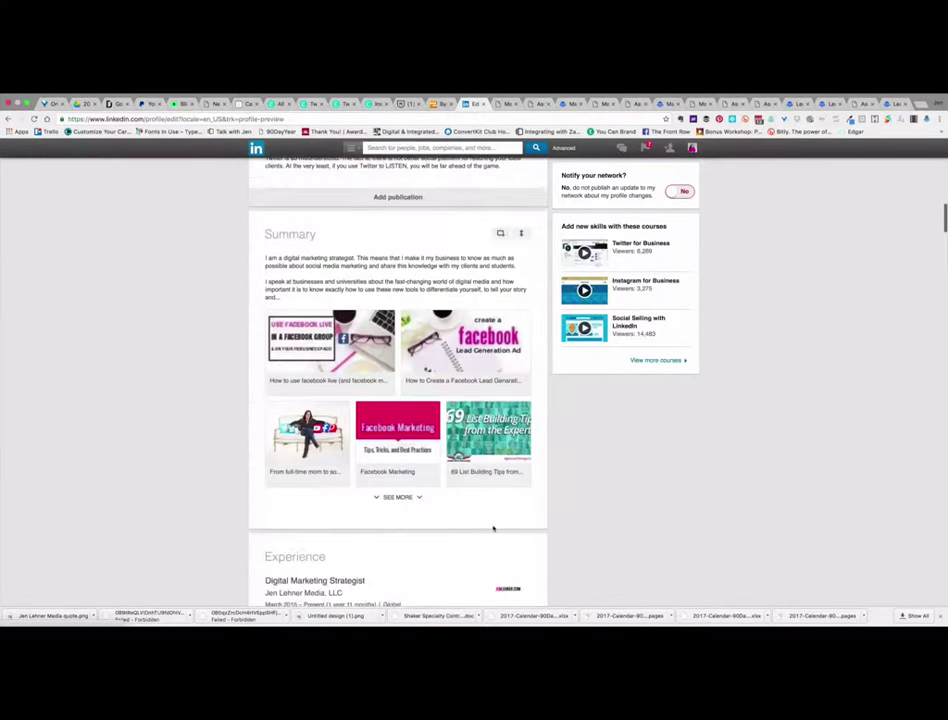
Open the summary text for editing, read it through to the end, and cancel the edit
left_click(511, 272)
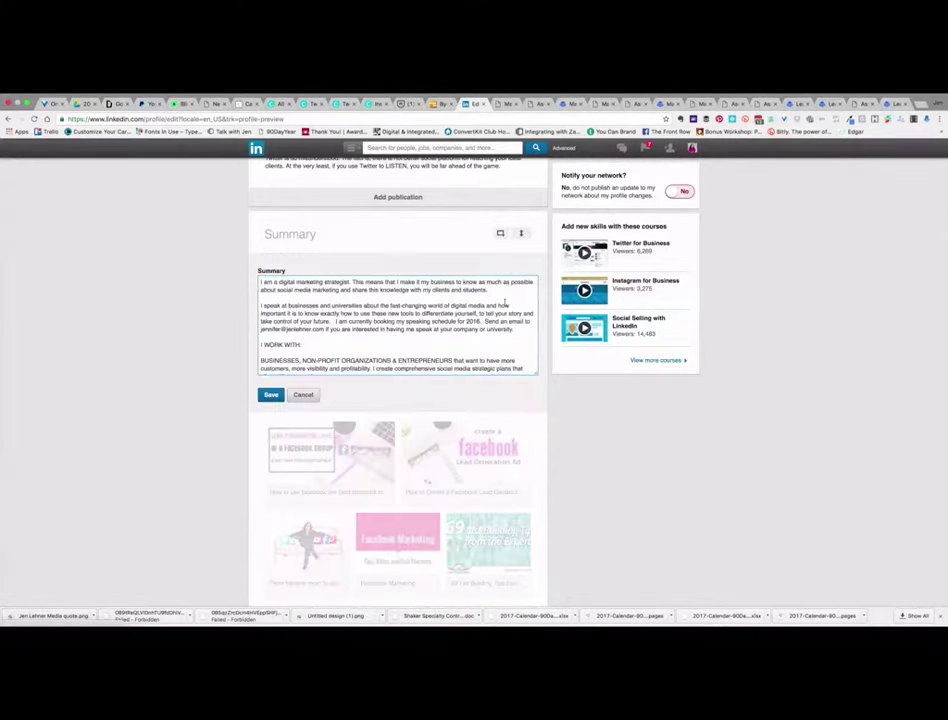
scroll(501, 322, "down", 5)
scroll(501, 322, "down", 5)
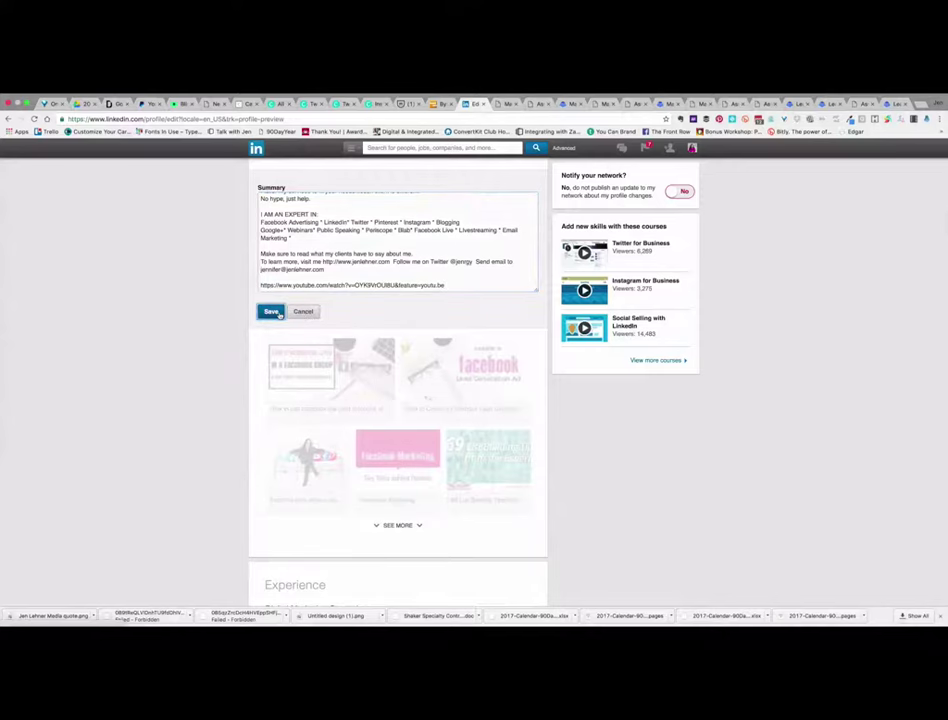
left_click(300, 313)
scroll(300, 320, "up", 2)
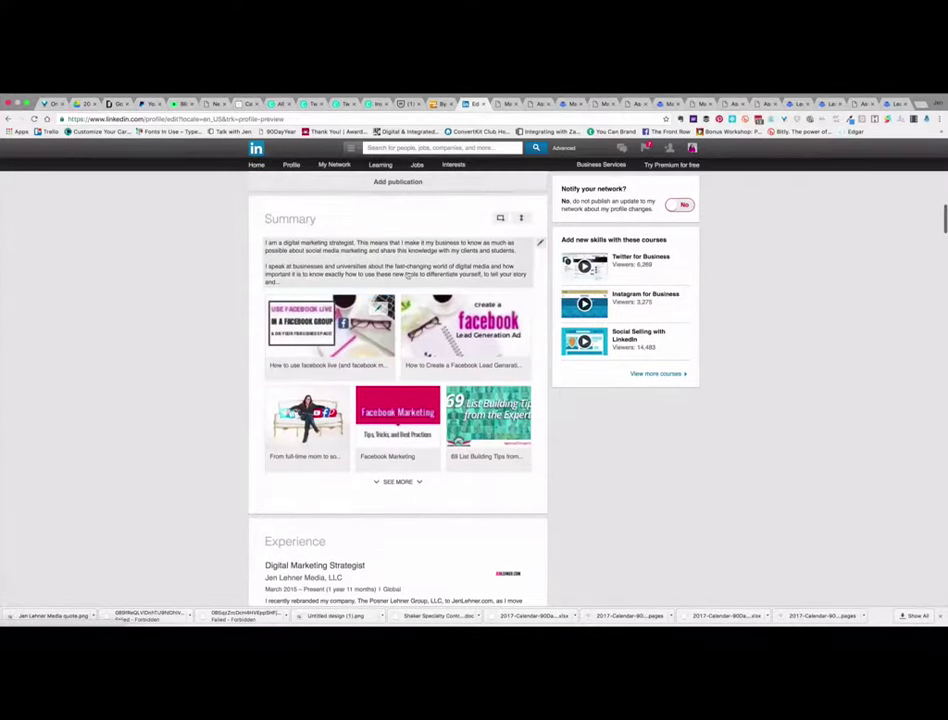
Reopen the summary text, review its client, benefits and expertise sections, and save it without changes
left_click(472, 262)
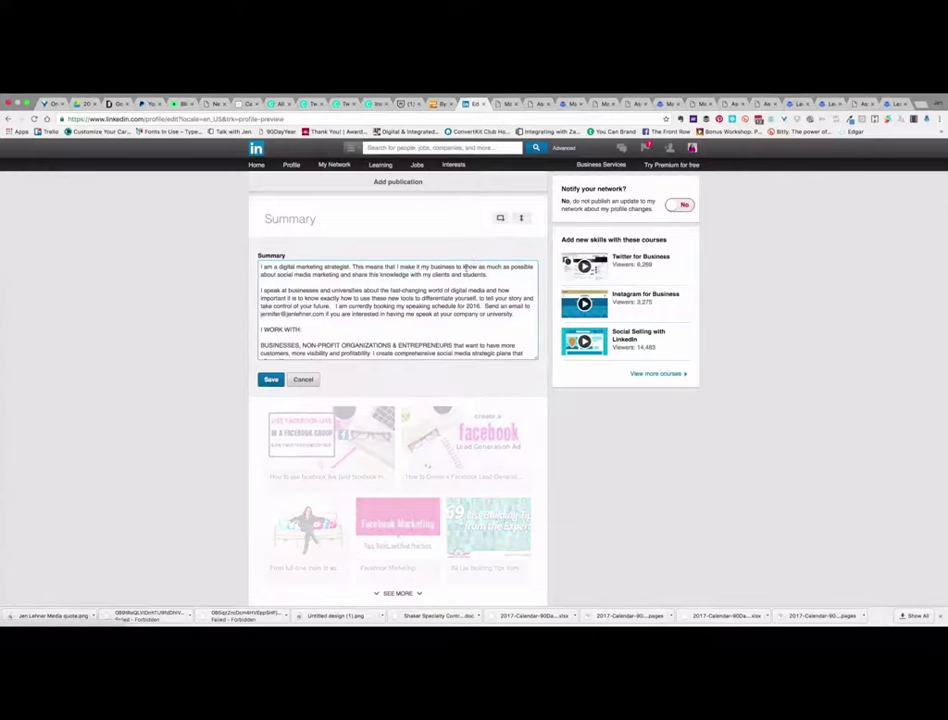
scroll(455, 289, "down", 2)
scroll(400, 300, "down", 3)
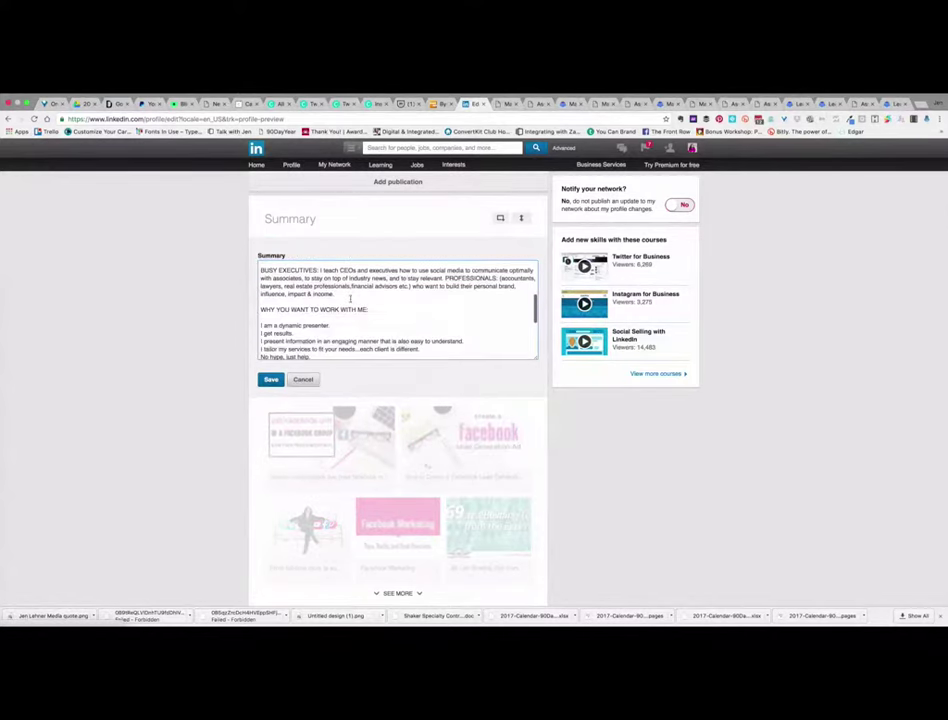
scroll(350, 297, "down", 6)
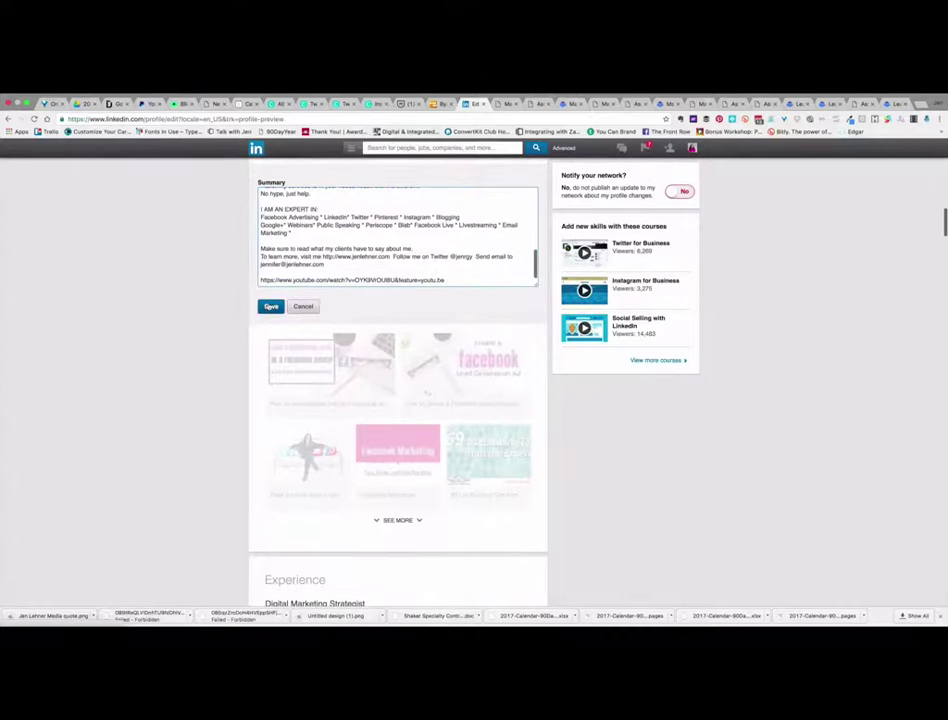
left_click(271, 308)
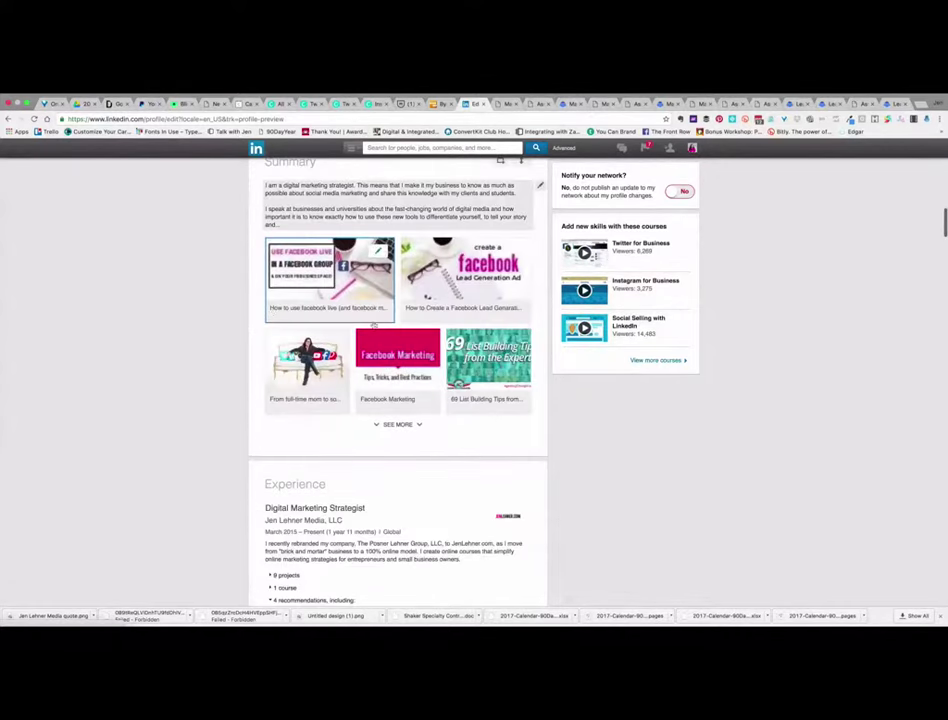
Examine the media samples in the Summary section and the entries listed under Publications
scroll(383, 331, "down", 1)
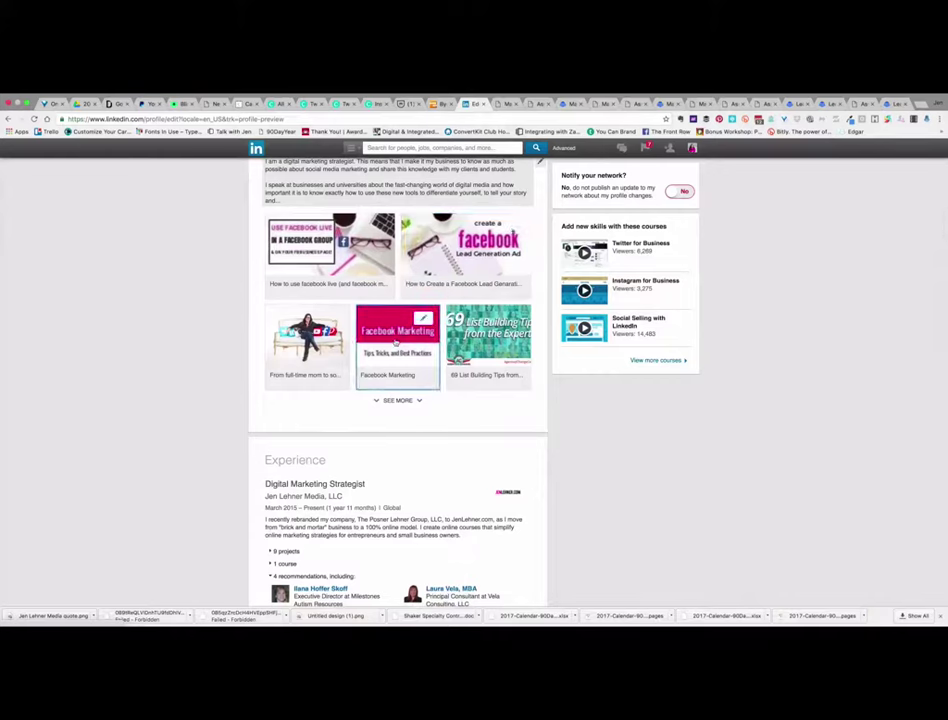
scroll(396, 342, "up", 1)
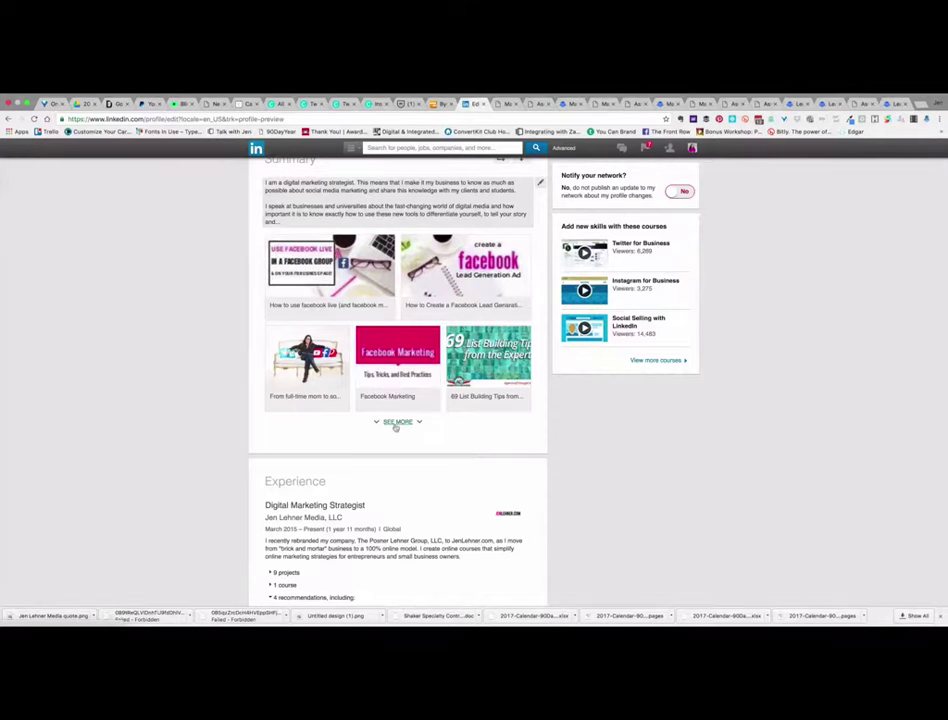
scroll(394, 423, "down", 10)
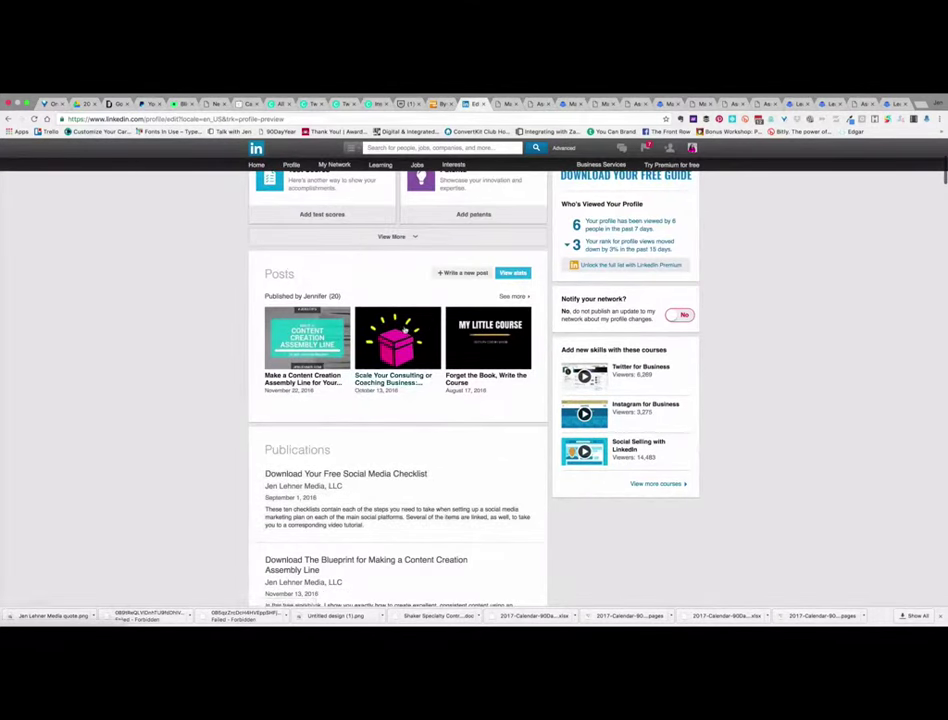
scroll(430, 350, "down", 5)
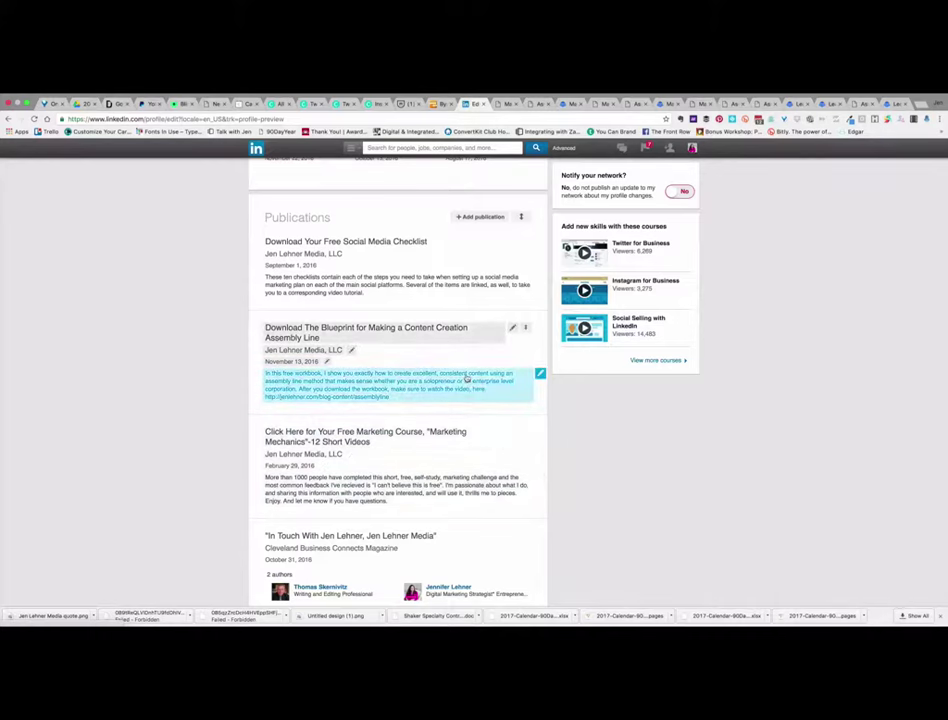
scroll(476, 429, "down", 1)
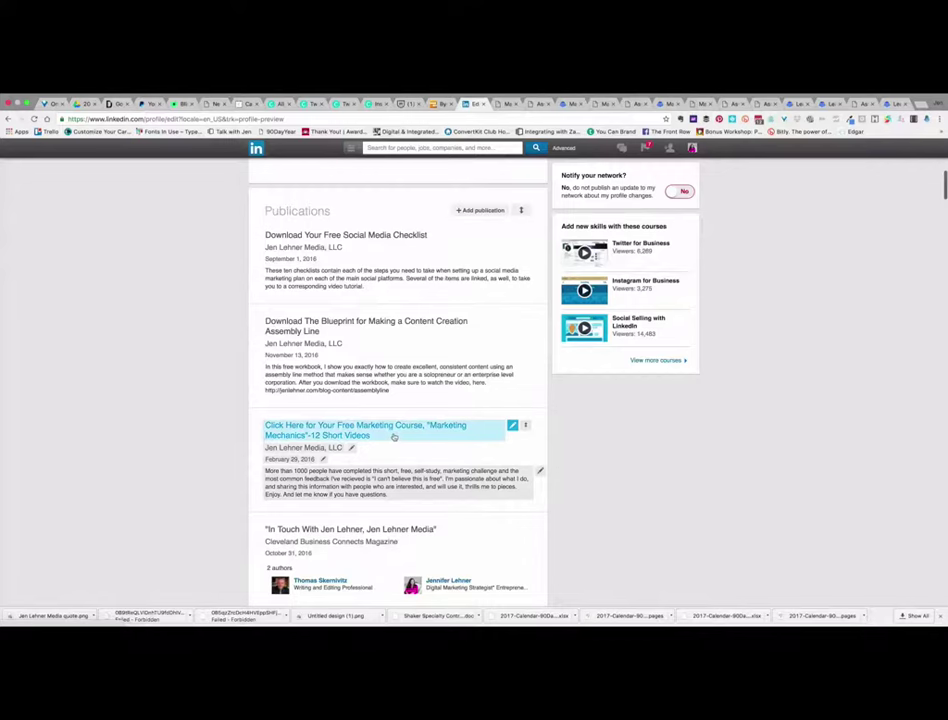
Preview the profile as connections see it, view the page linked from "Download Your Free Social Media Checklist", and return to the preview
scroll(390, 437, "up", 10)
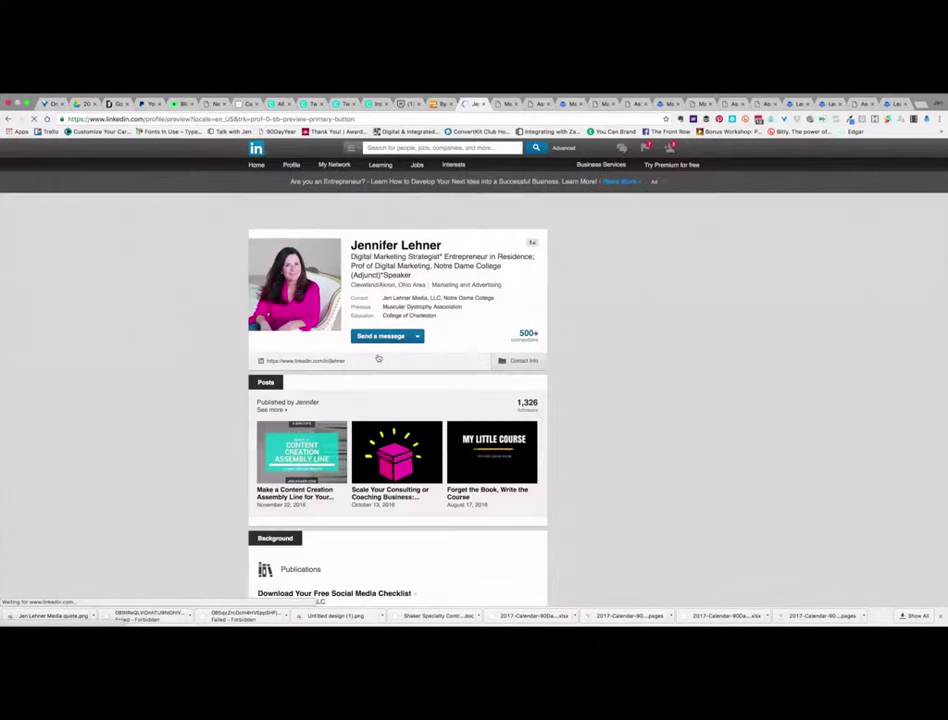
scroll(378, 358, "down", 5)
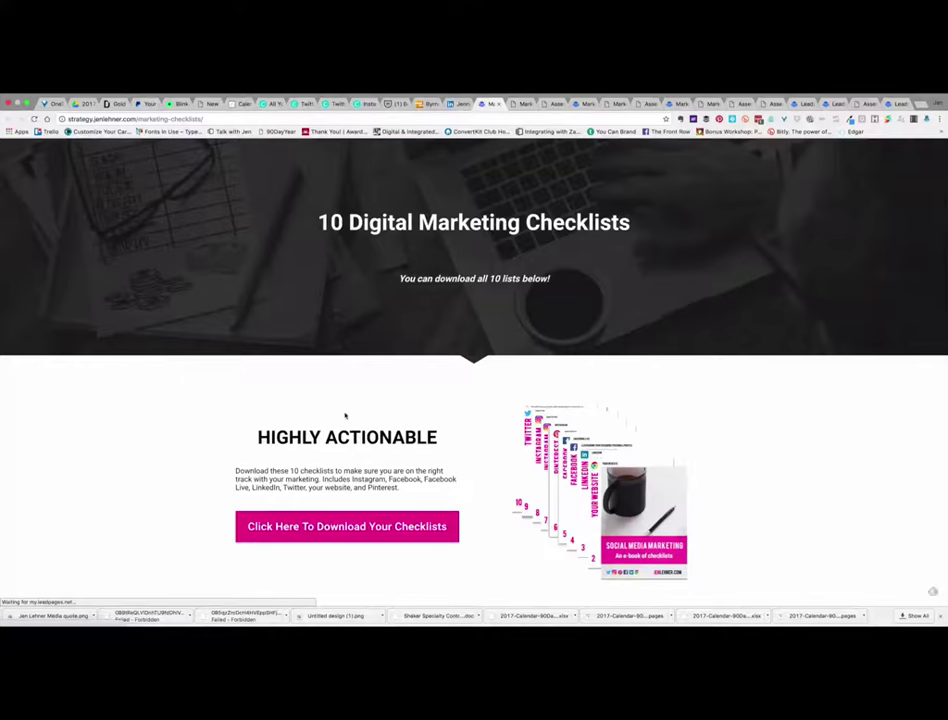
scroll(345, 415, "down", 2)
left_click(343, 452)
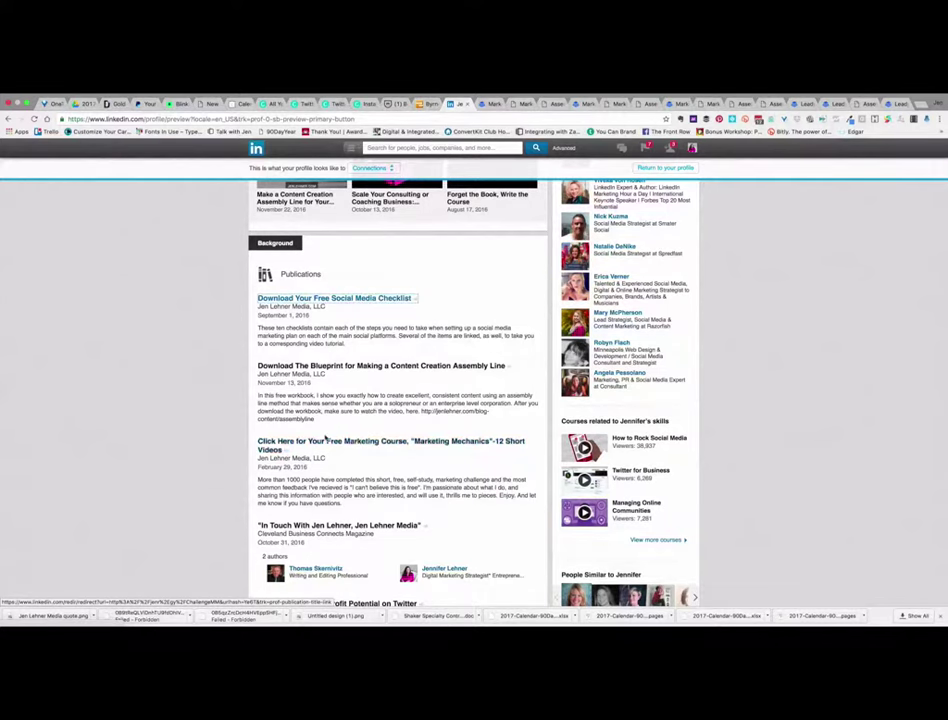
scroll(350, 425, "up", 5)
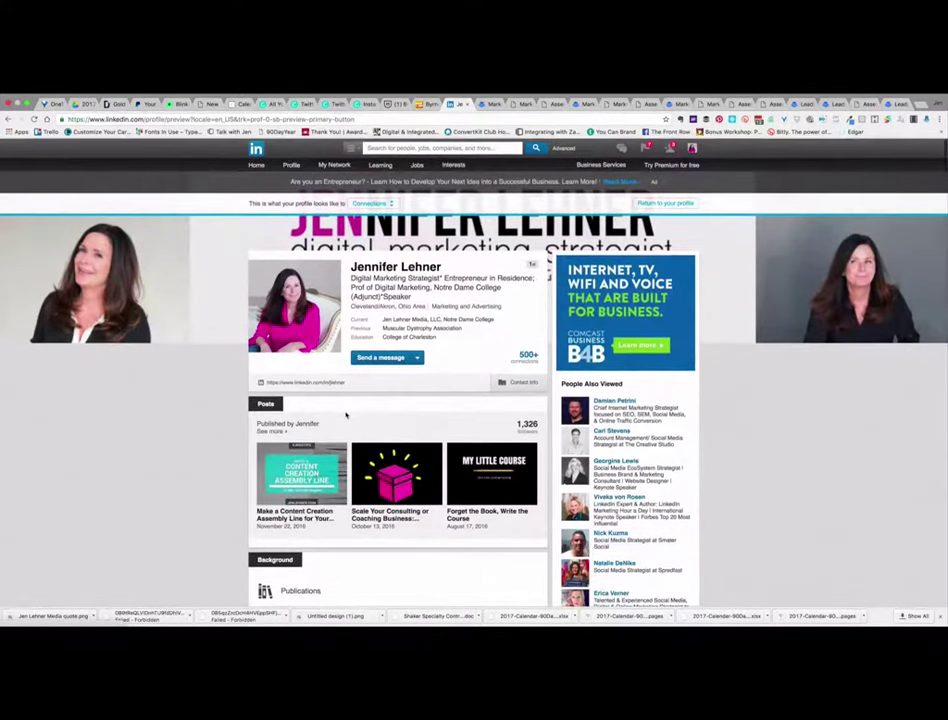
scroll(346, 415, "down", 2)
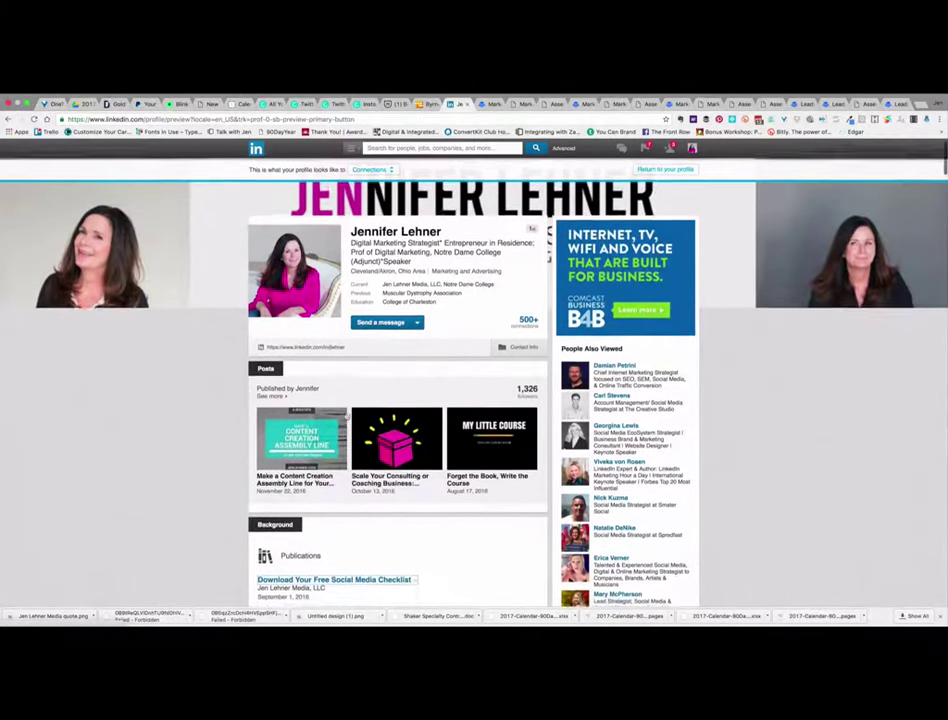